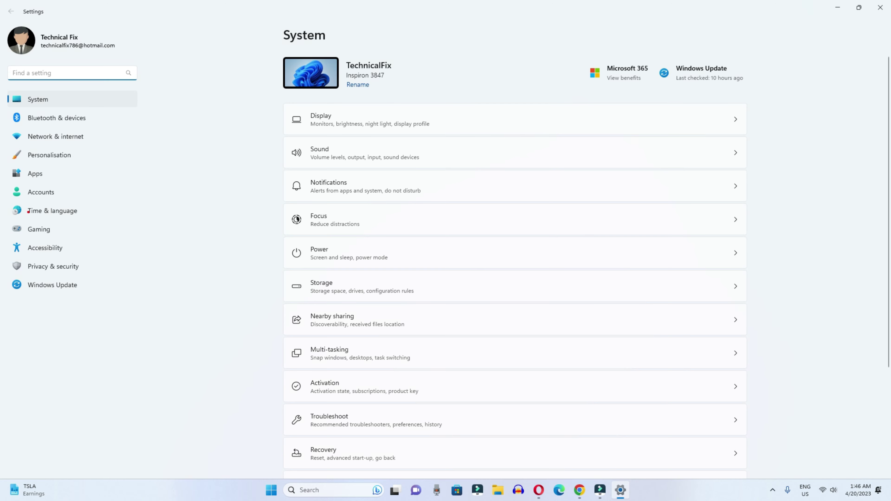
- In the Startup apps settings, turn off Cortana, PacketStream, Wondershare Studio and Xbox App Services, and close Settings
click(42, 175)
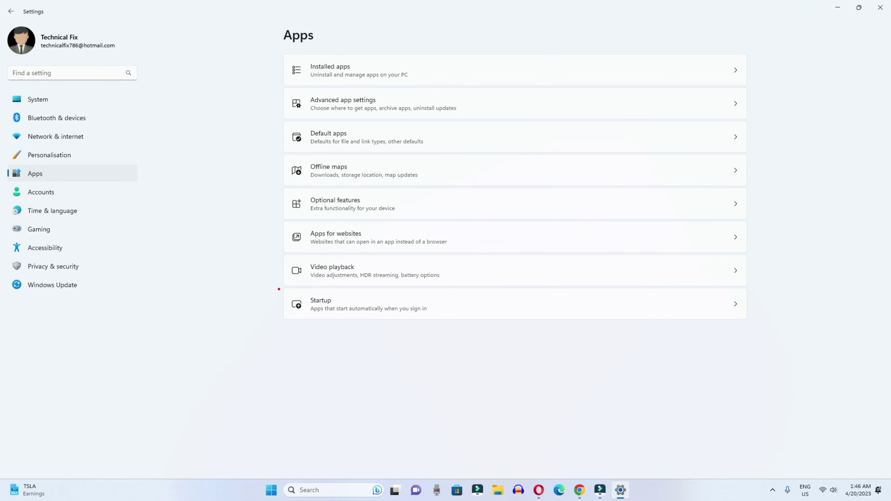
click(355, 304)
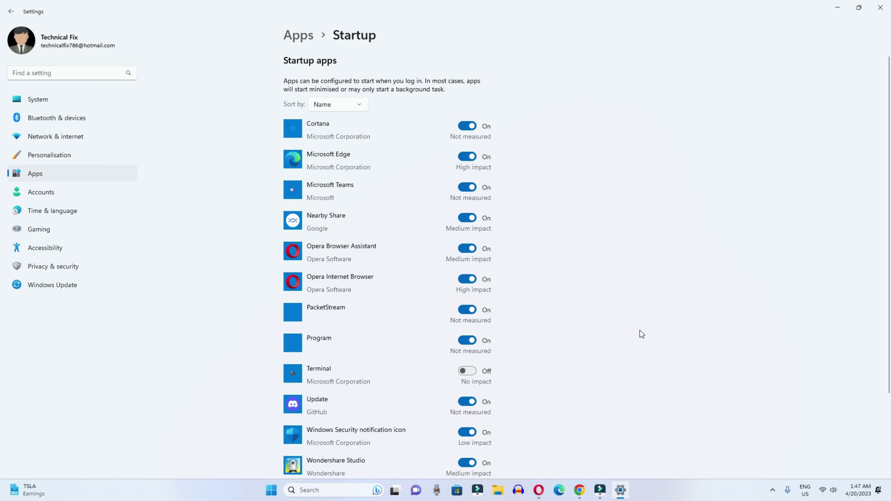
click(464, 126)
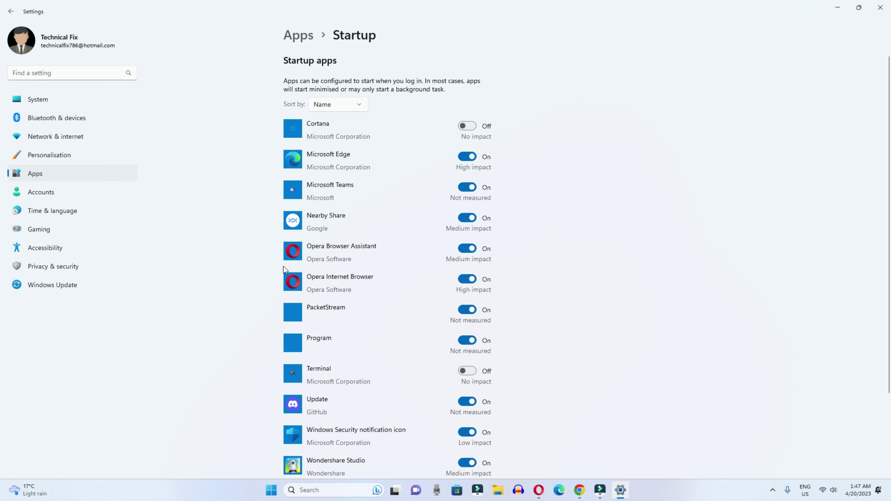
scroll(284, 266, down, 3)
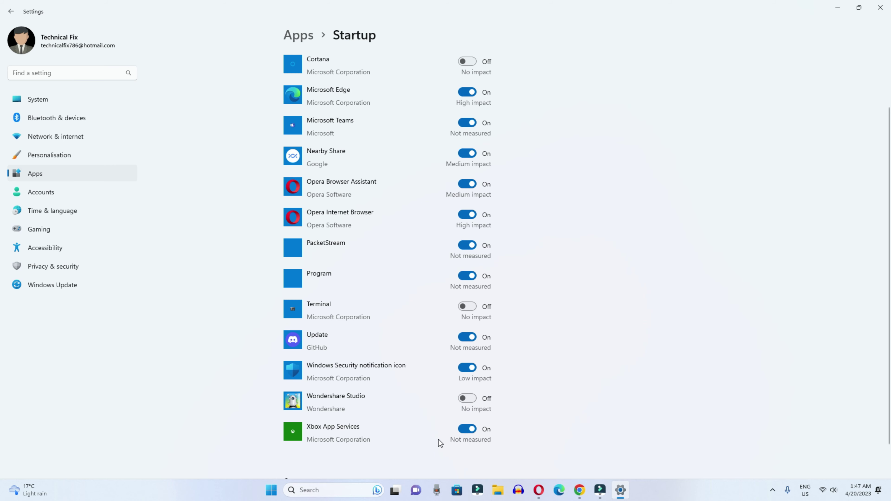
click(465, 430)
scroll(463, 280, up, 2)
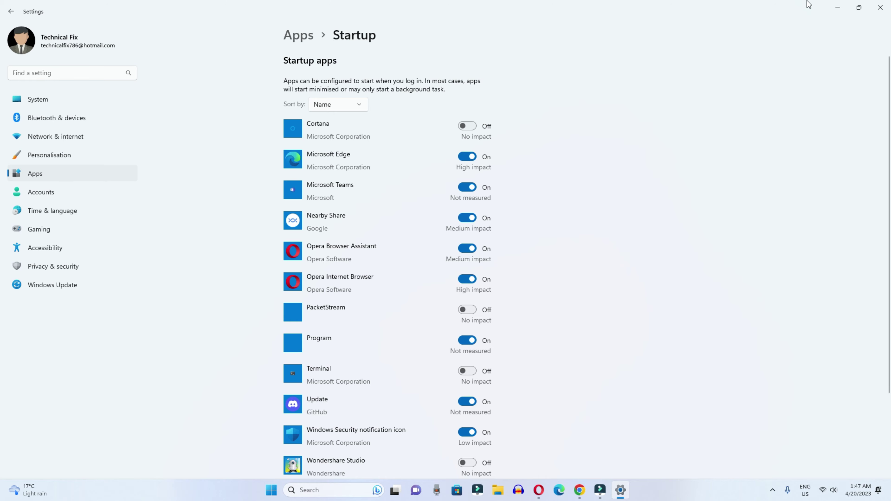
click(881, 7)
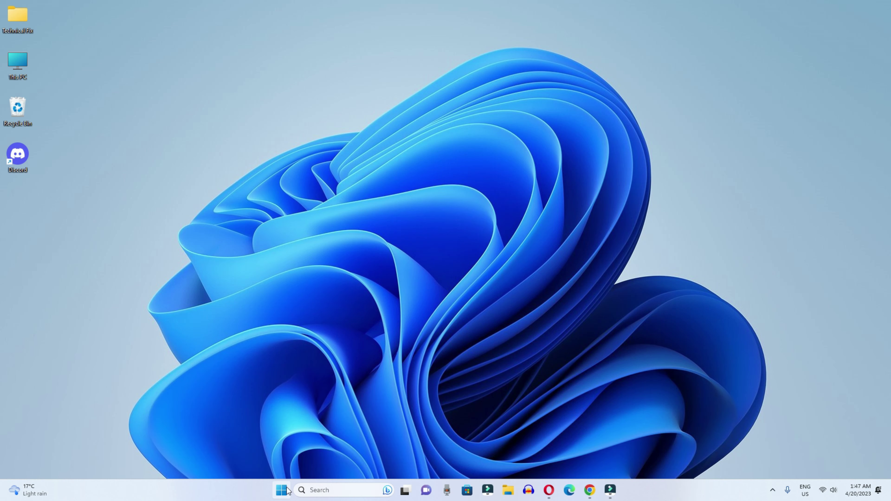
- Open Task Manager full screen and disable Microsoft Teams in its startup apps
right_click(282, 490)
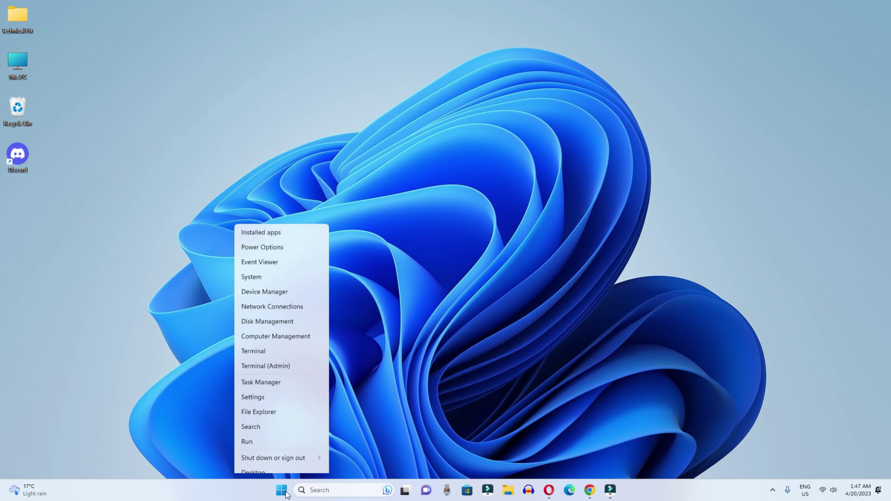
click(249, 375)
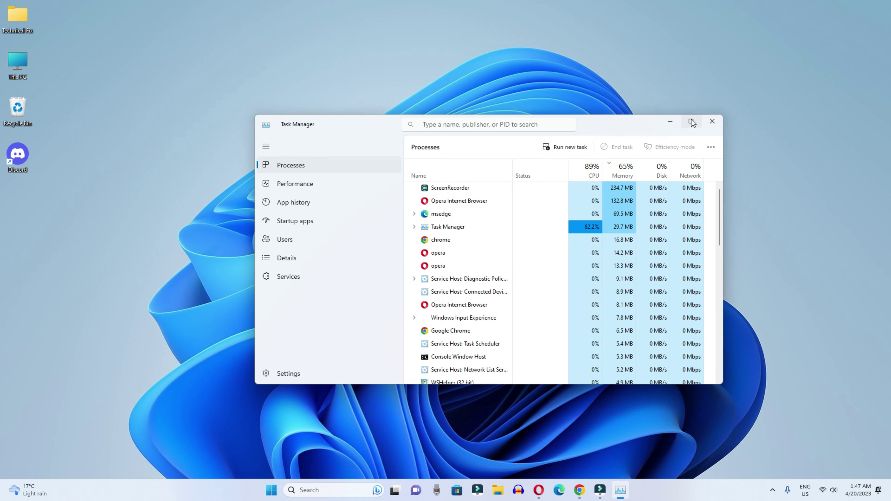
click(691, 122)
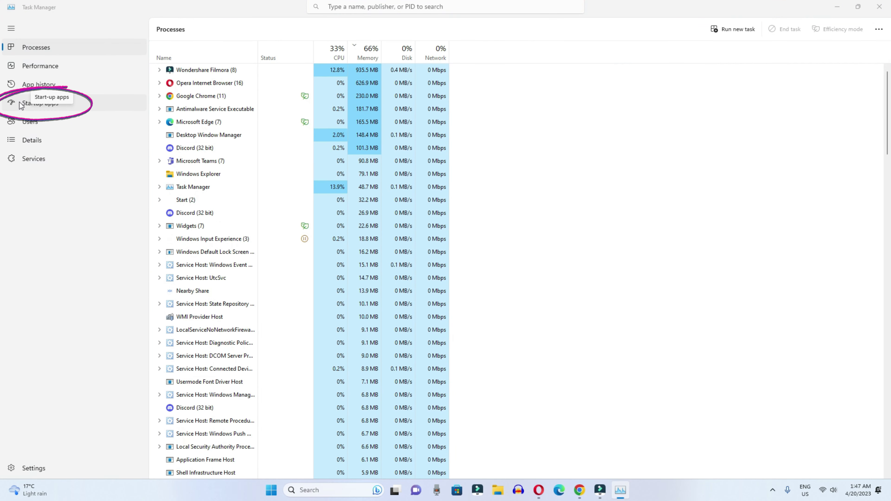
click(31, 105)
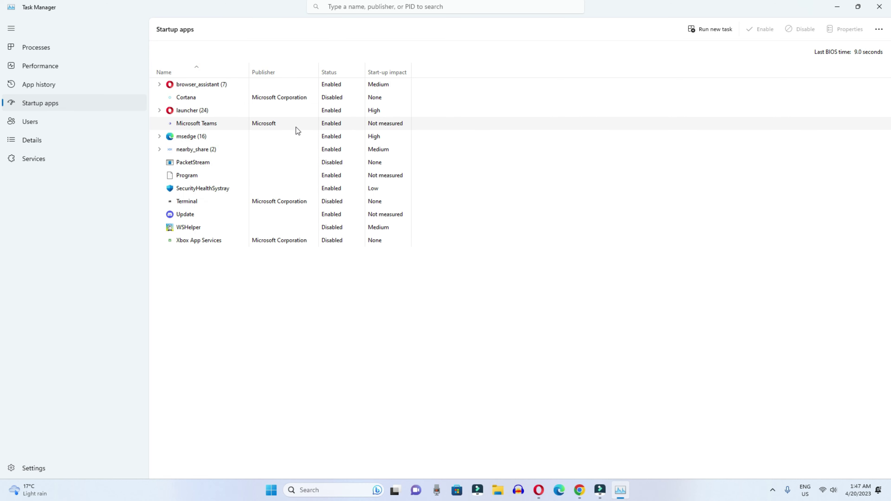
right_click(330, 125)
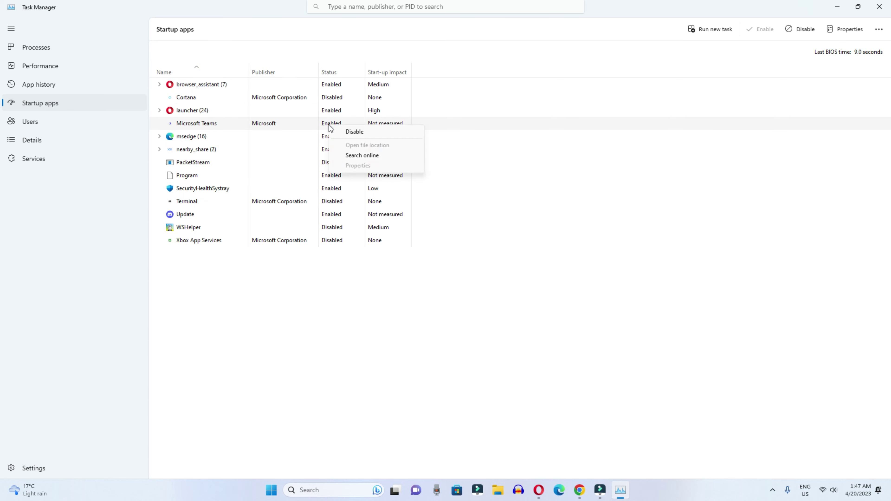
click(345, 133)
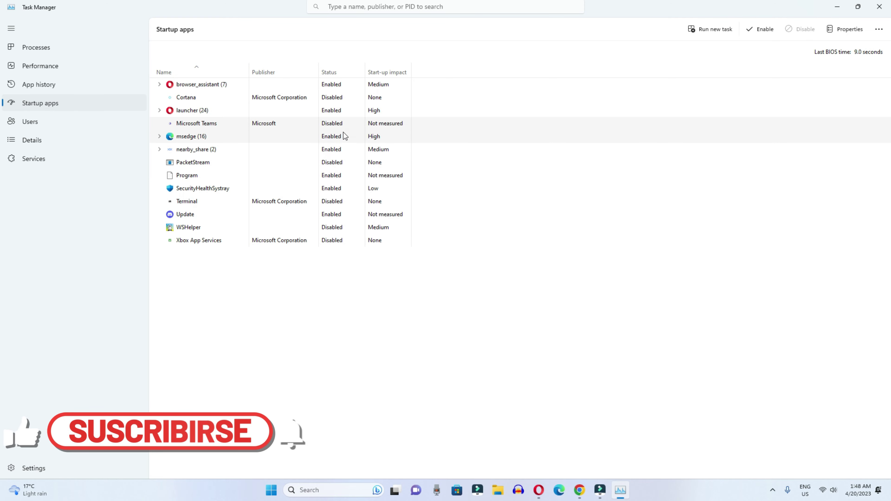
click(343, 132)
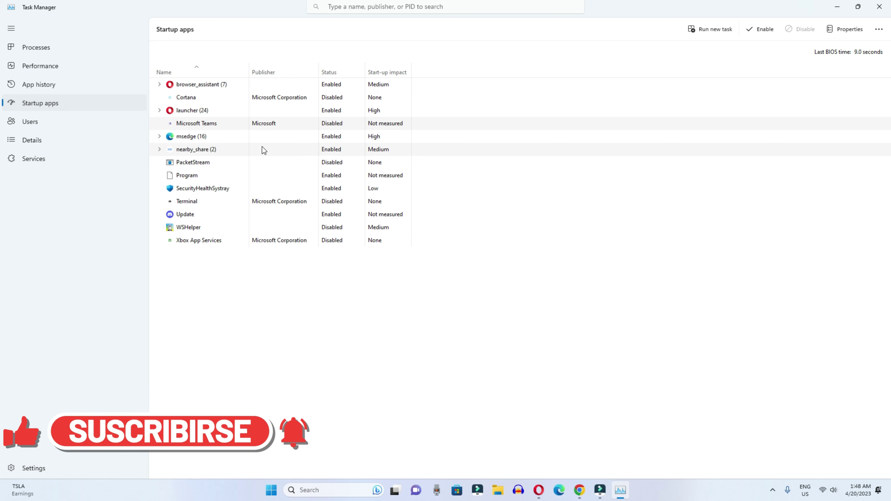
- Disable the nearby_share startup app and close Task Manager
right_click(213, 151)
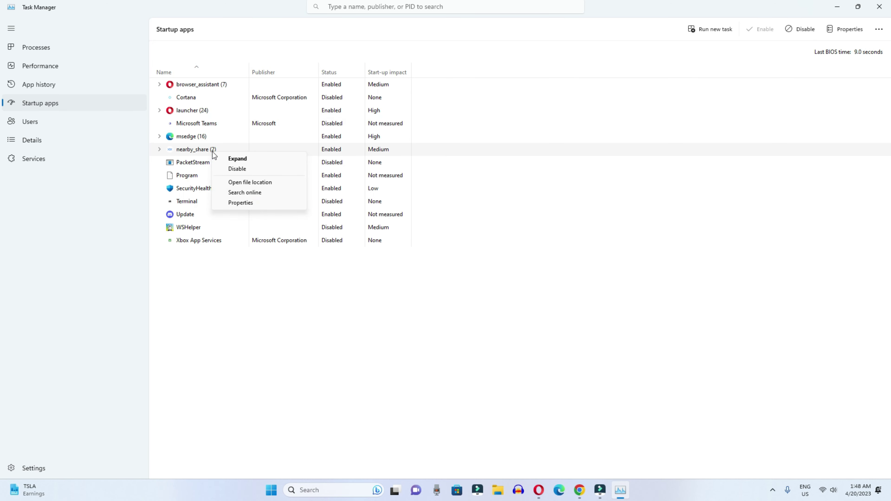
click(238, 170)
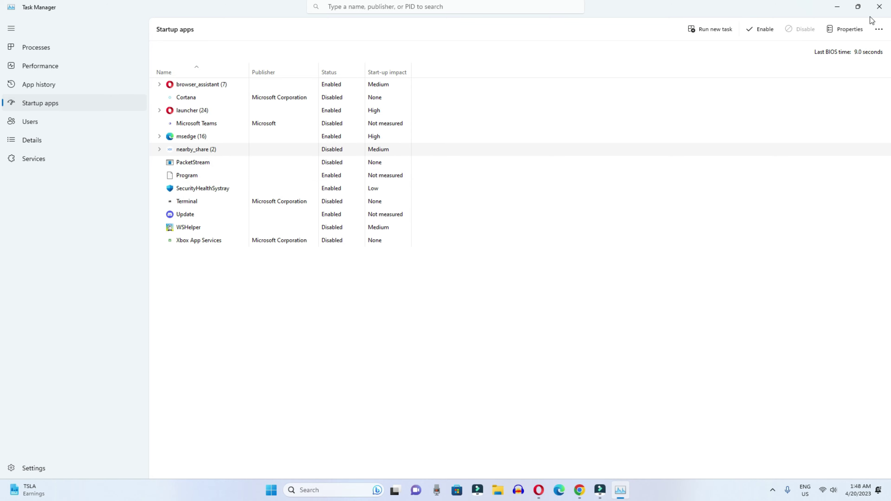
click(880, 6)
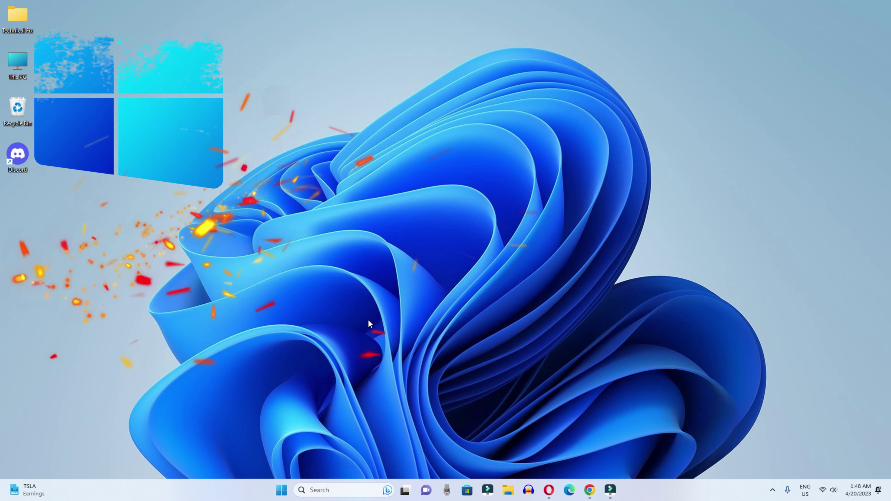
- Run cleanmgr to open Disk Clean-up for drive C: and move its window clear of the desktop icons
key(super+r)
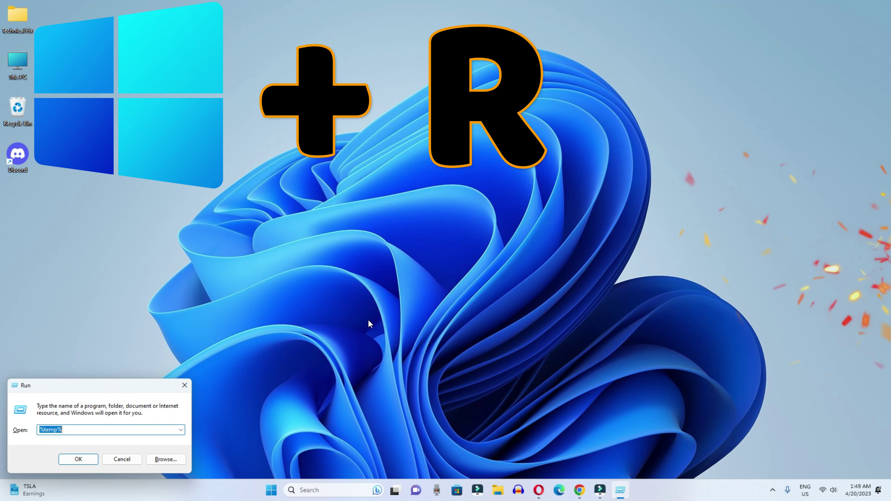
text(clean)
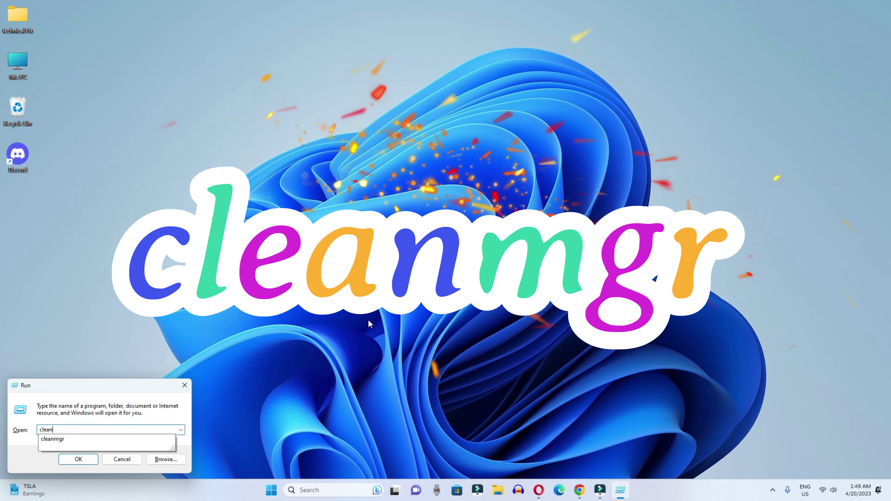
text(mgr)
key(Return)
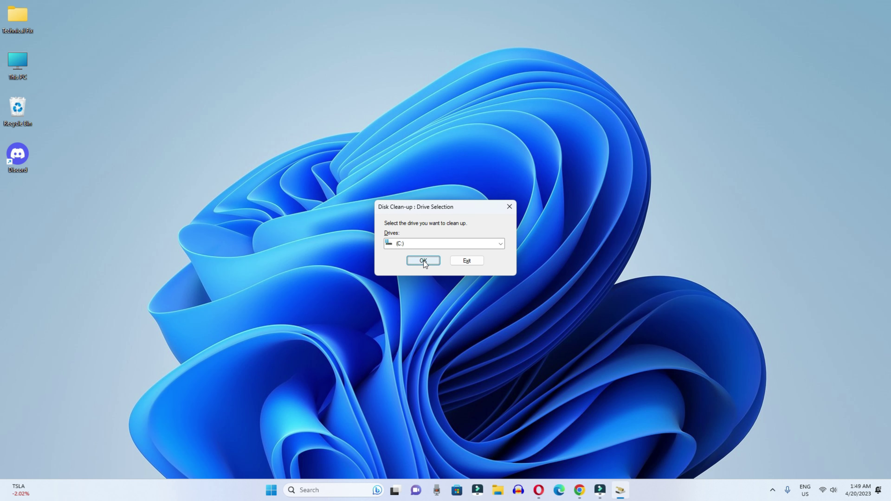
click(423, 260)
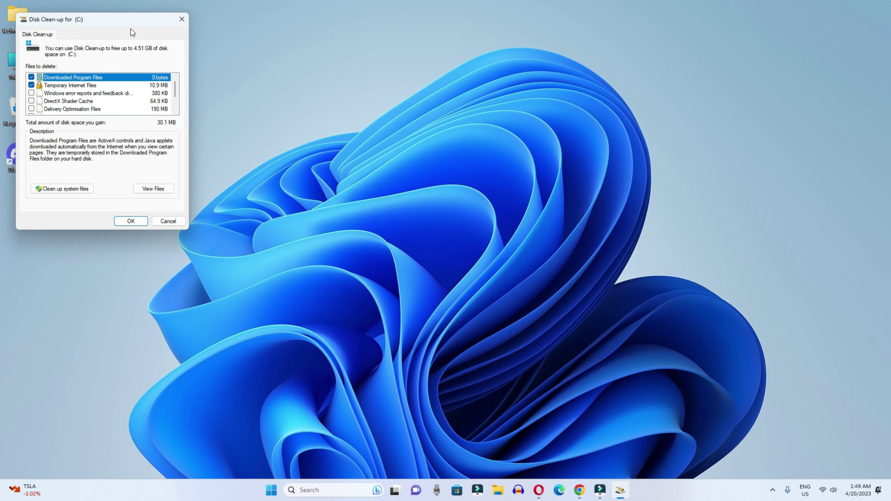
drag(128, 20, 272, 61)
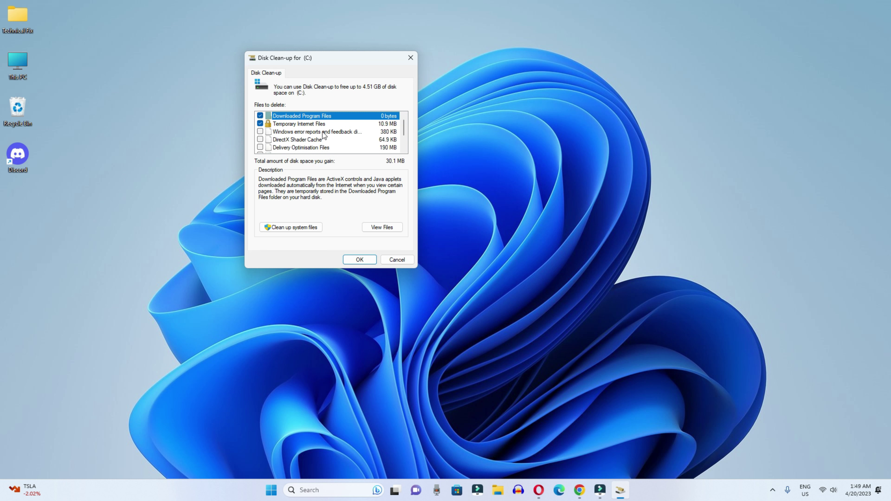
- Also mark Windows error reports, DirectX Shader Cache, Delivery Optimisation Files, Recycle Bin and Temporary files, and permanently delete all marked files
click(260, 132)
click(259, 139)
click(260, 139)
click(260, 148)
scroll(270, 142, down, 1)
click(260, 132)
click(260, 139)
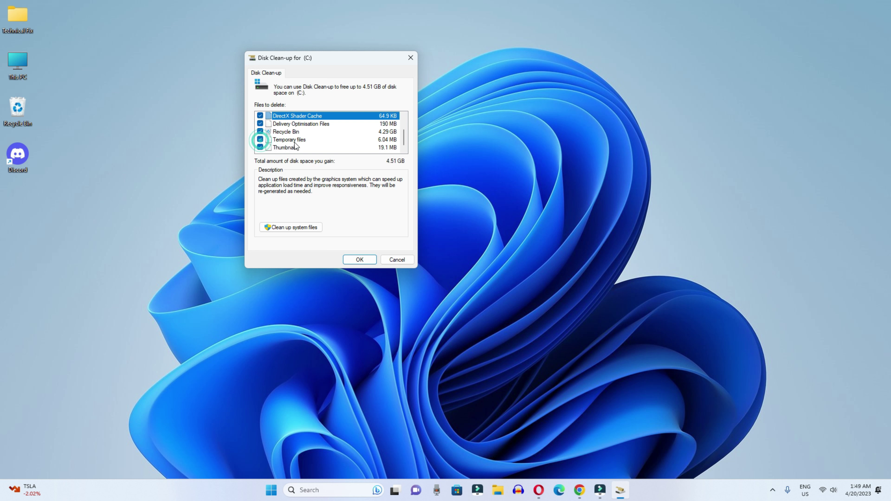
scroll(294, 142, up, 1)
scroll(299, 140, down, 1)
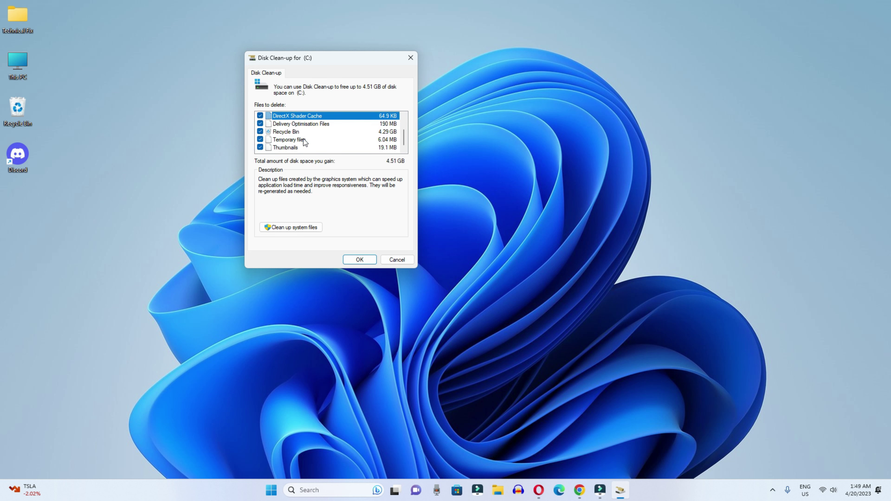
click(361, 261)
click(462, 251)
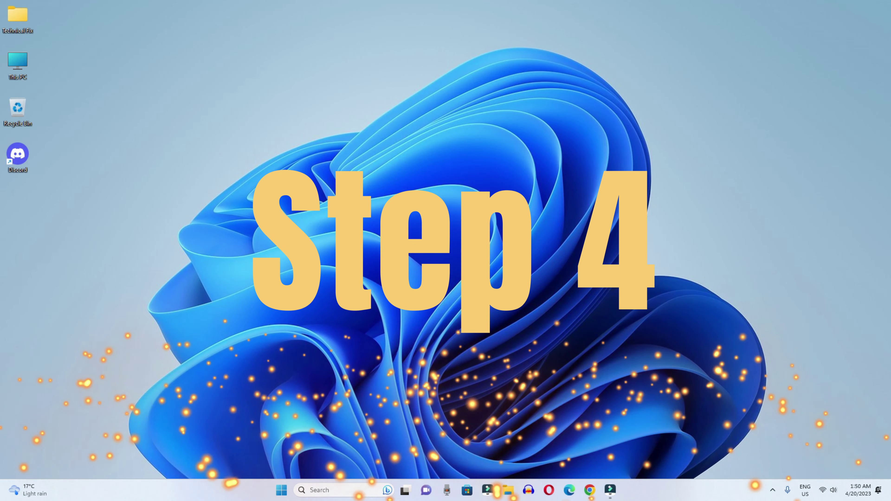
- Open the Windows Temp folder by running the temp command
key(super+r)
text(tem)
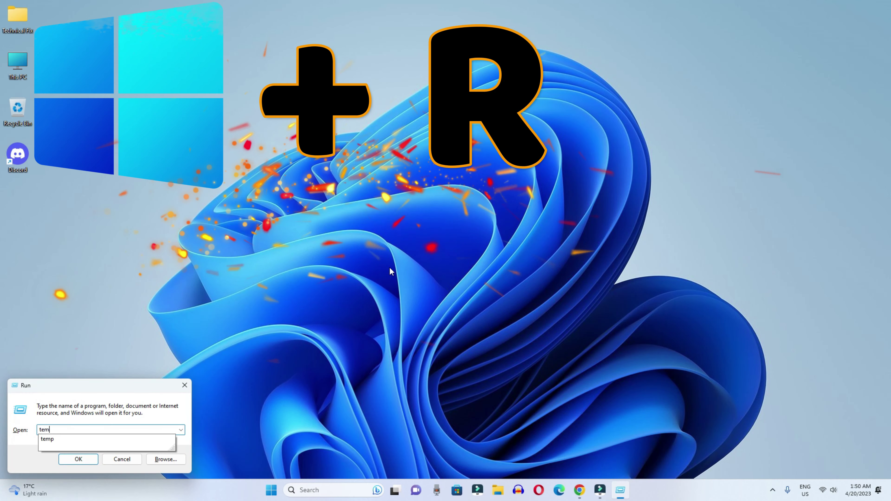
text(p)
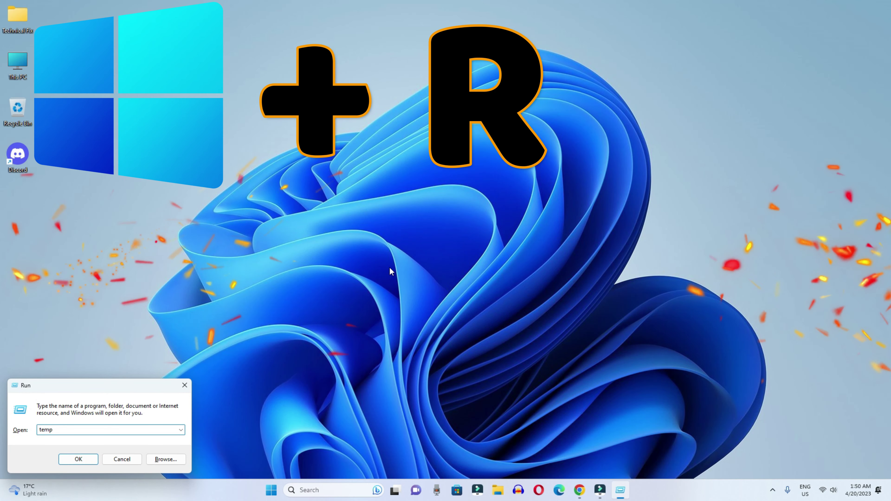
click(90, 455)
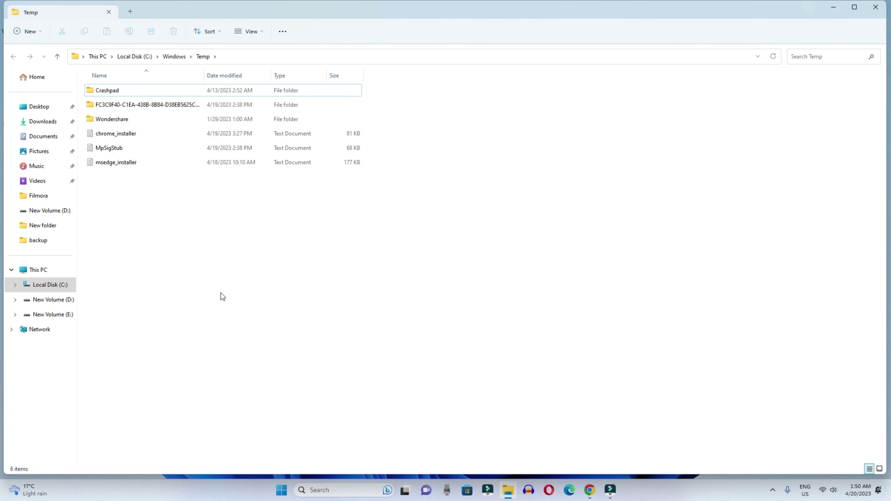
- Delete all the files and folders in the Windows Temp folder and close its window
drag(312, 316, 125, 111)
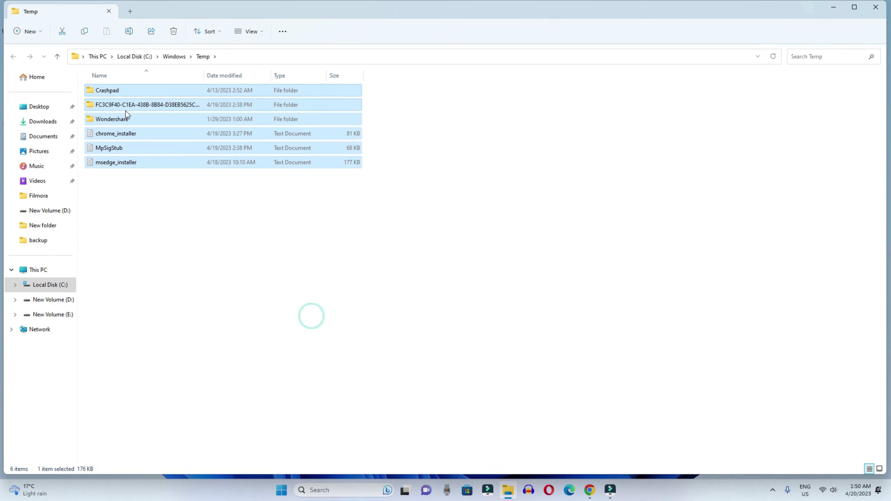
right_click(135, 133)
click(201, 123)
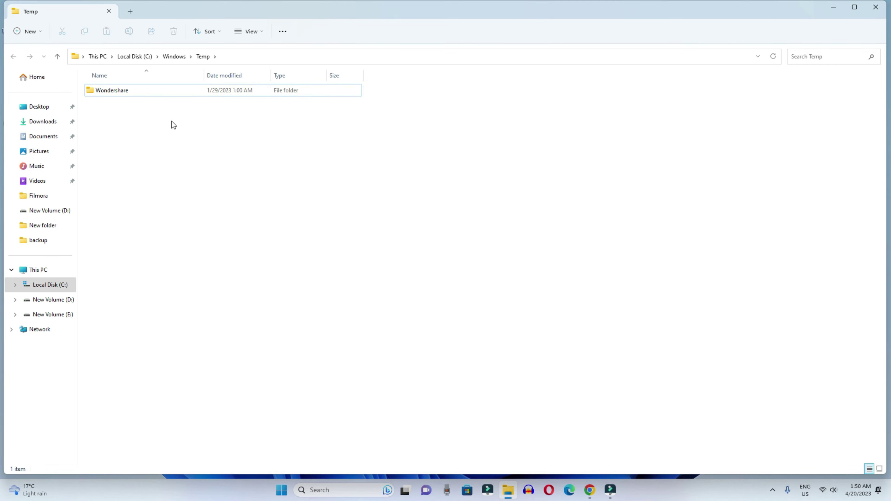
click(875, 8)
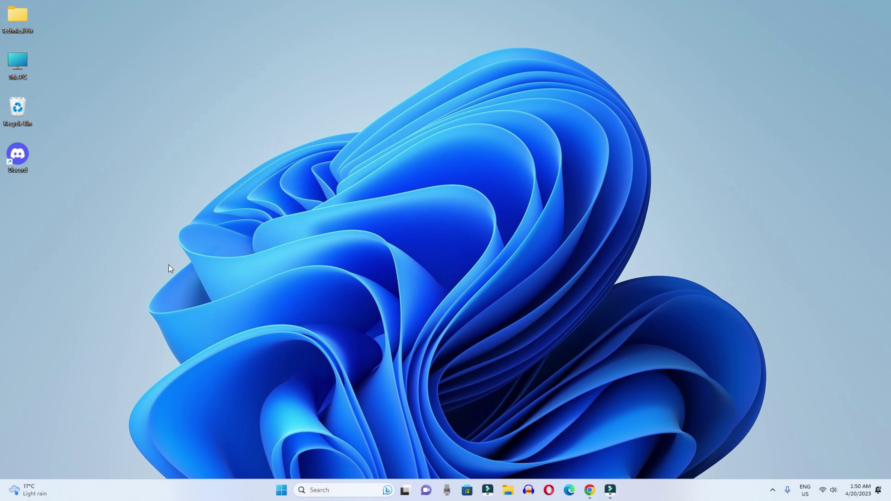
- Open the user's local Temp folder by running the %temp% command
key(super+r)
text(%t)
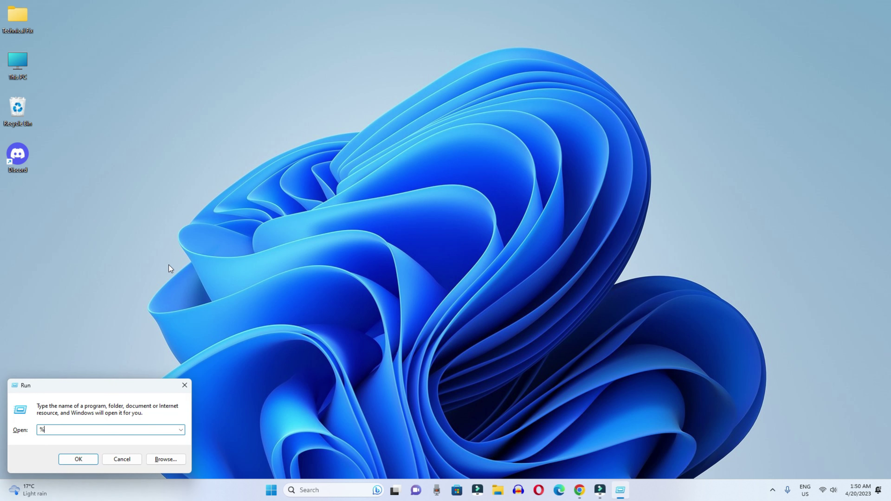
text(emp%)
click(88, 463)
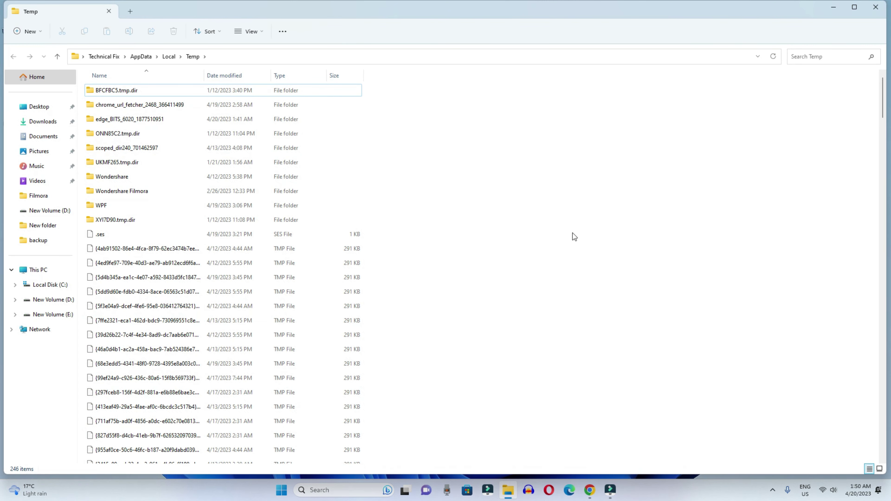
- Delete all the files and folders in the local Temp folder, granting administrator permission for all current items, and close its window
drag(883, 126, 558, 305)
scroll(545, 170, up, 3)
key(ctrl+a)
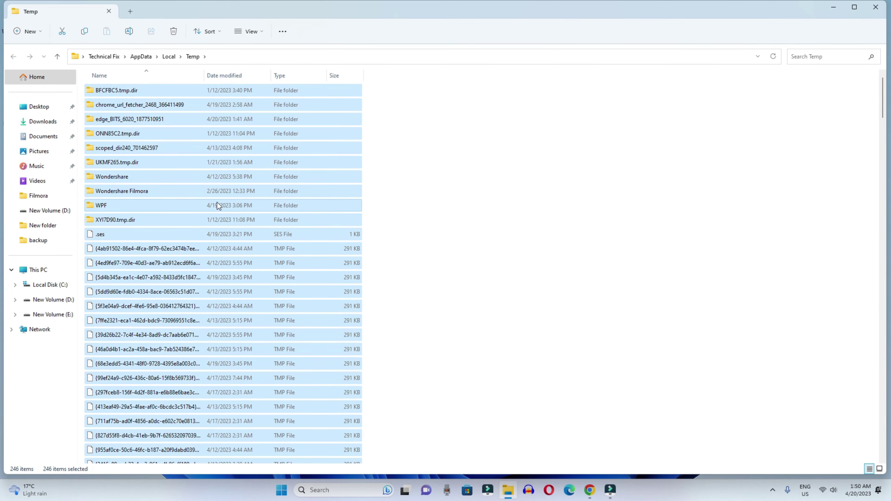
right_click(219, 205)
click(286, 212)
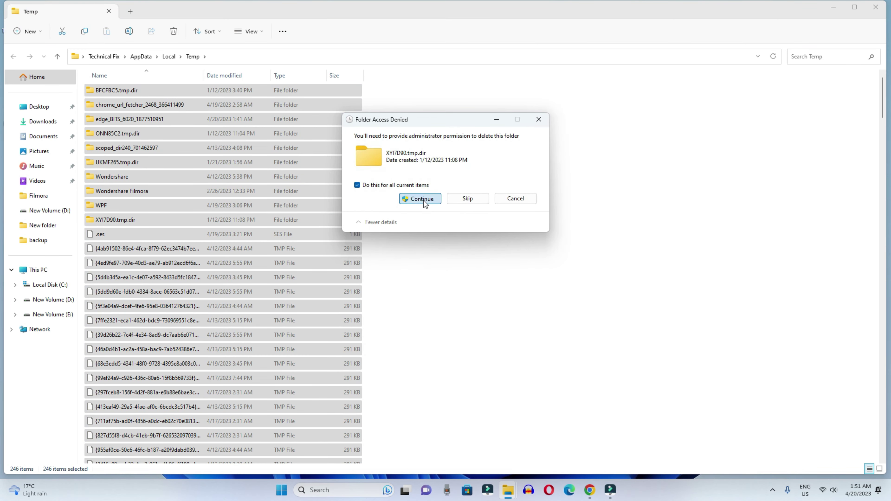
click(424, 200)
click(413, 212)
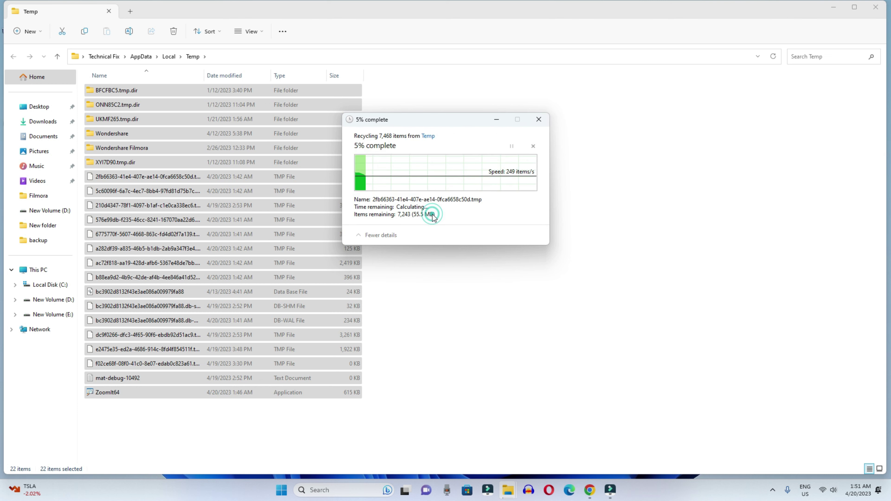
click(468, 212)
click(469, 220)
click(479, 221)
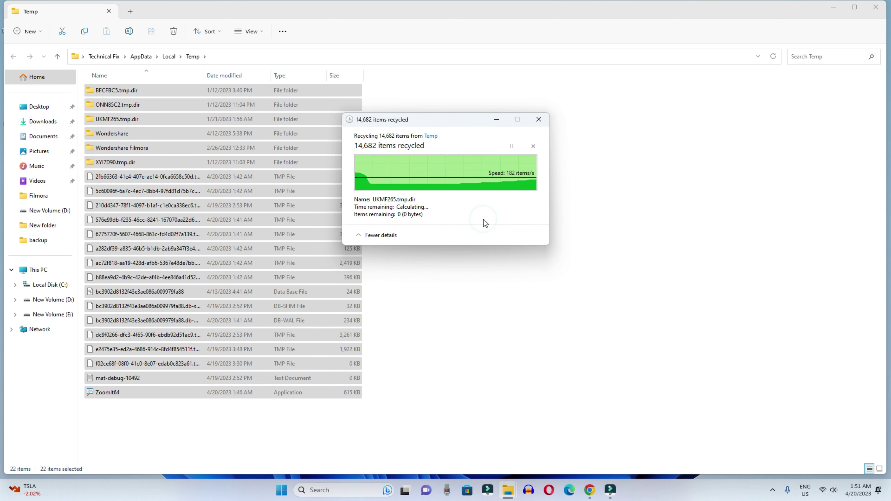
click(876, 7)
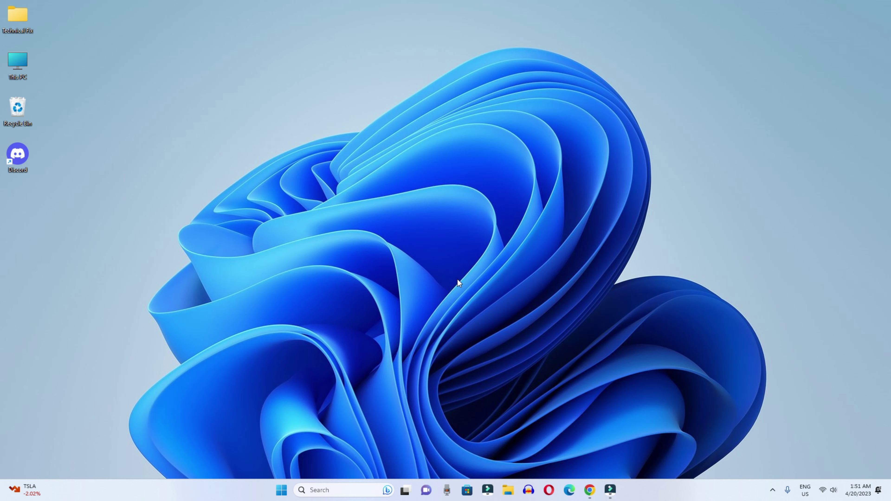
- Open Windows Security from the Privacy & security section of the Windows Settings
click(282, 491)
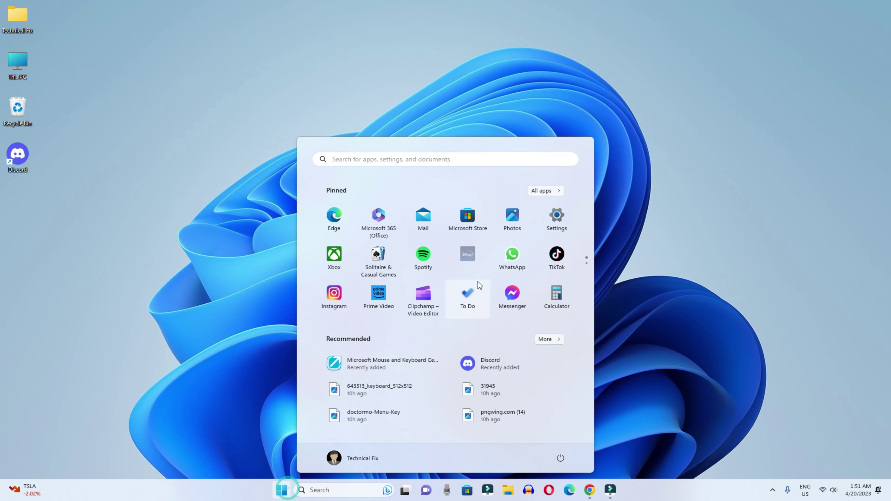
click(557, 215)
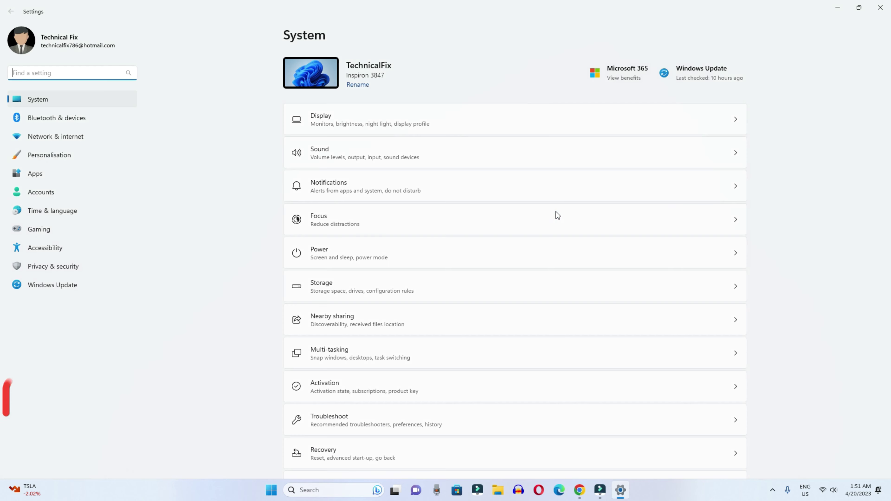
click(47, 269)
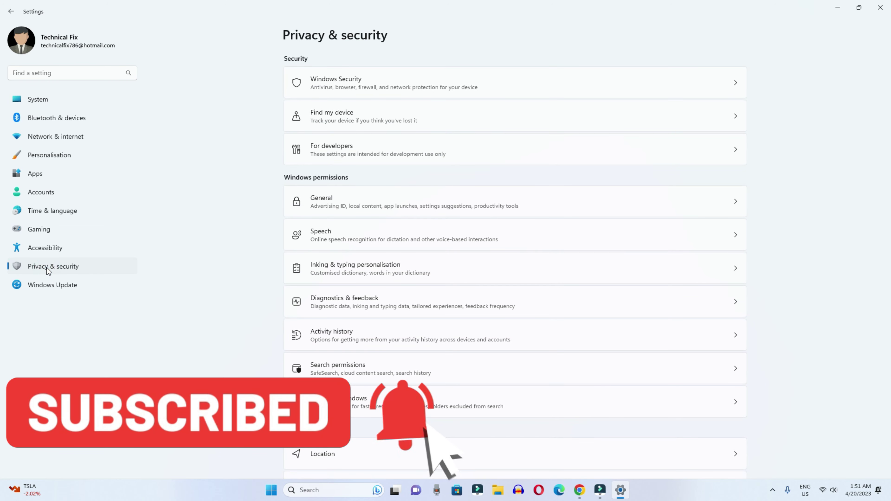
click(366, 81)
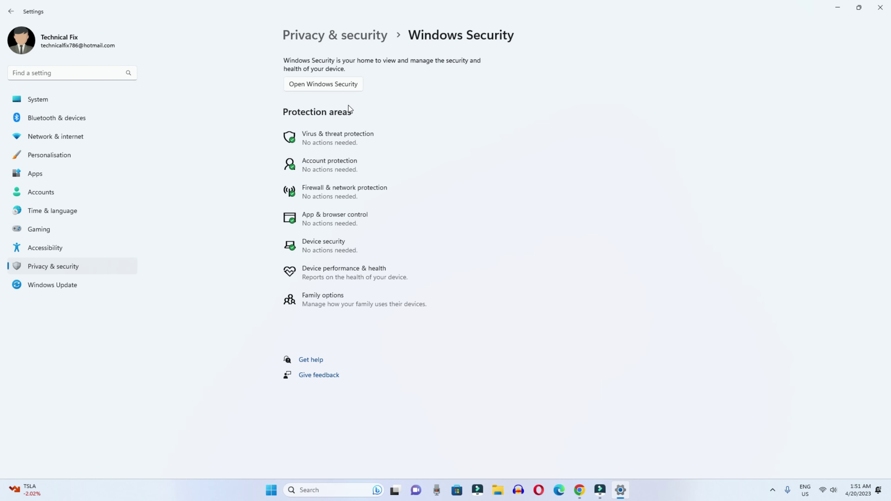
click(315, 86)
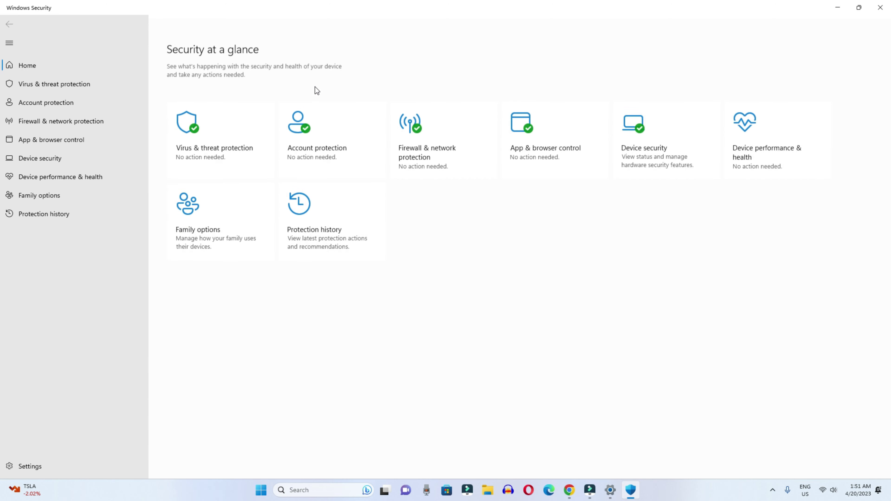
- Start a quick scan under Virus & threat protection, and close the Windows Security and Settings windows
click(191, 147)
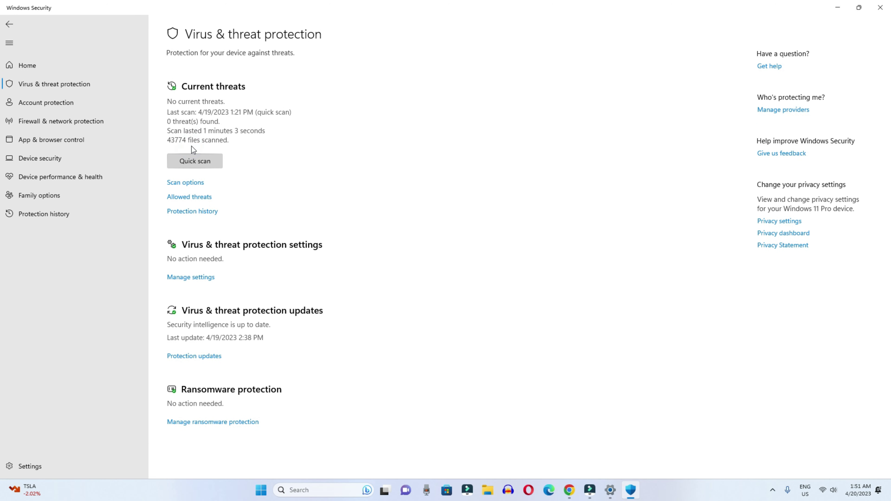
click(199, 163)
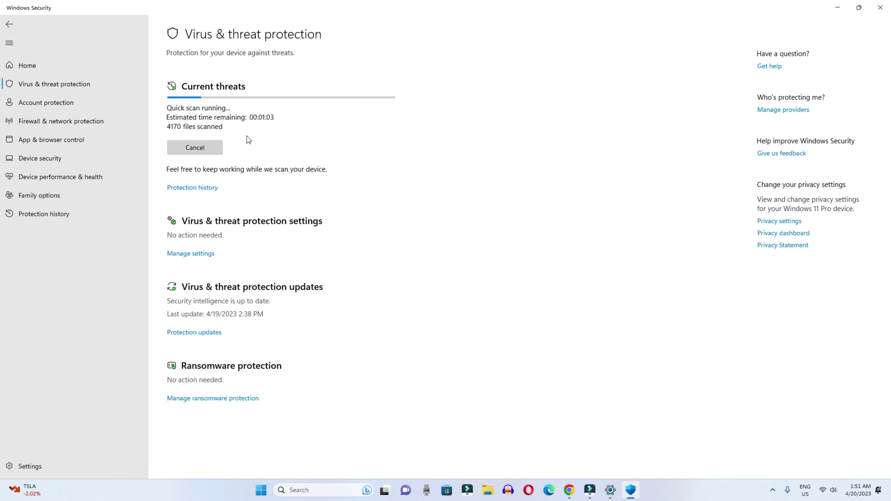
click(881, 7)
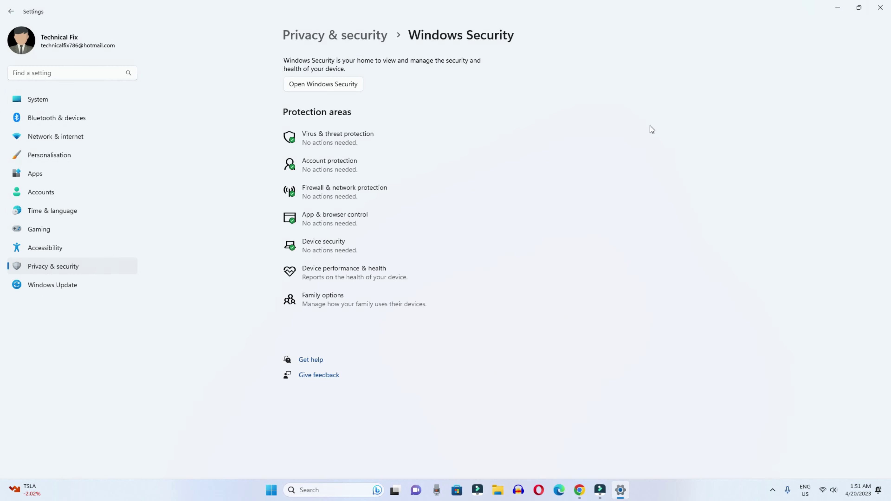
click(880, 8)
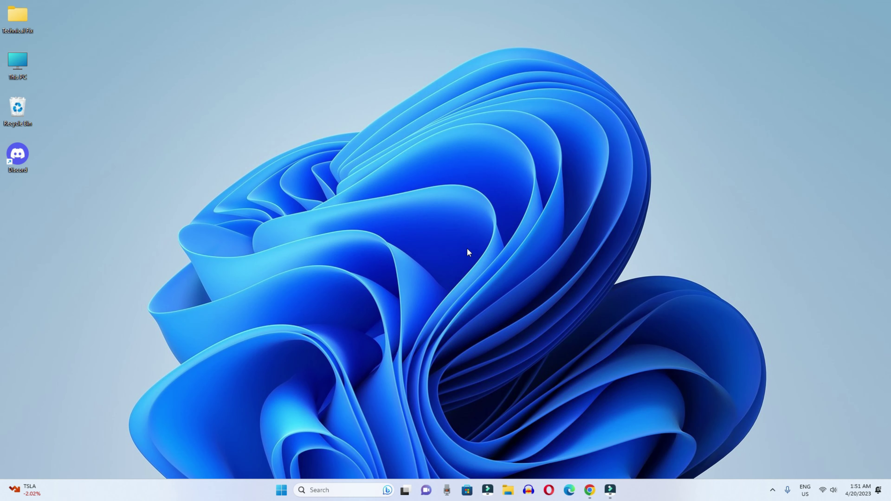